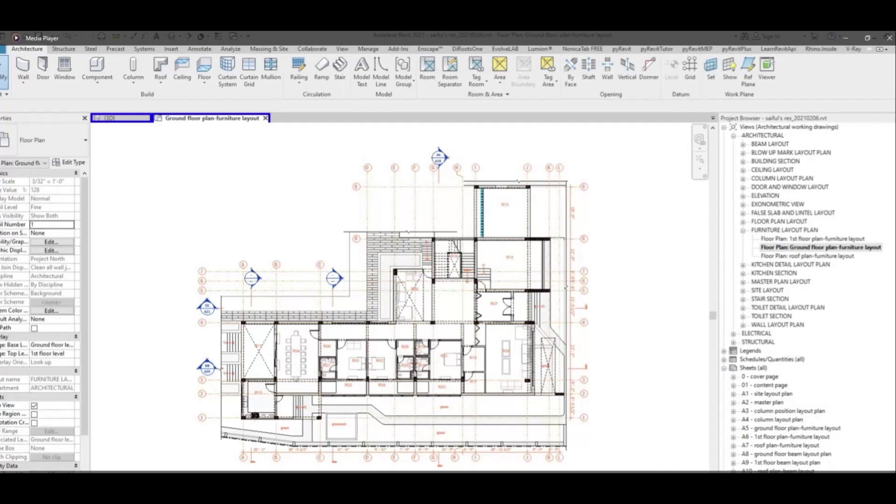
Open the North elevation view of the house from the ELEVATION group and look at it closely
double_click(766, 196)
double_click(797, 213)
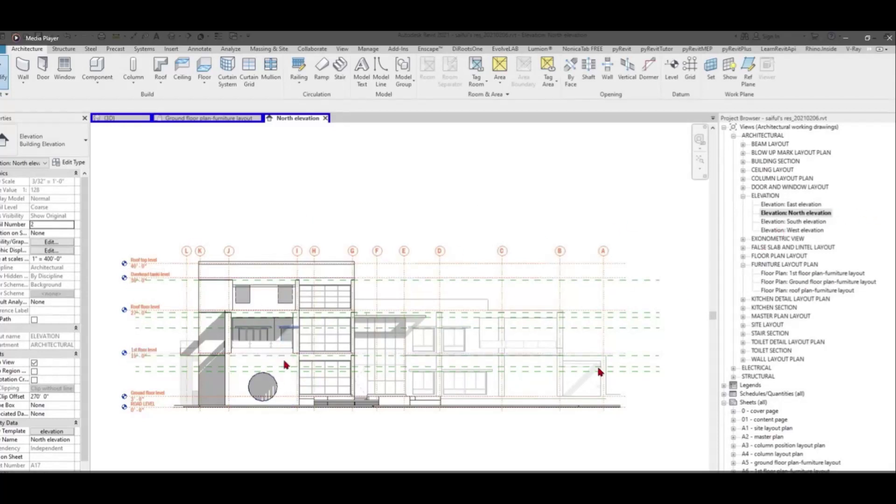
scroll(573, 347, "up", 3)
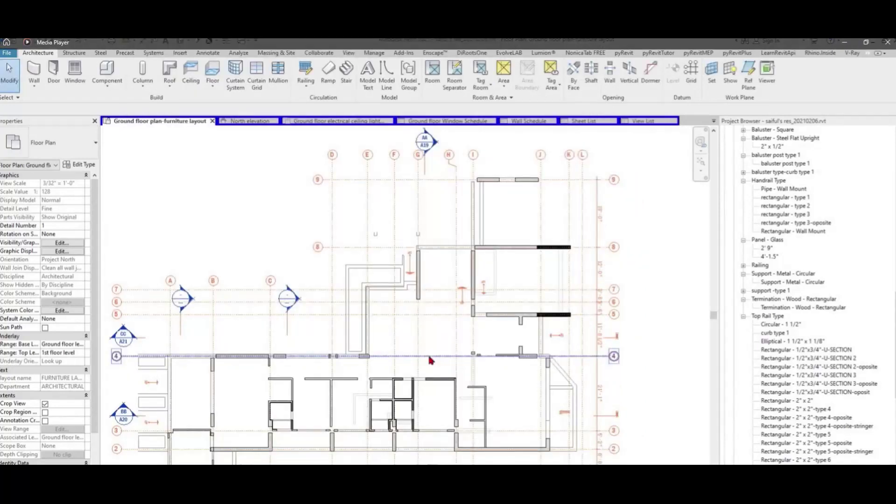
scroll(578, 392, "down", 1)
middle_click_drag(578, 392, 538, 343)
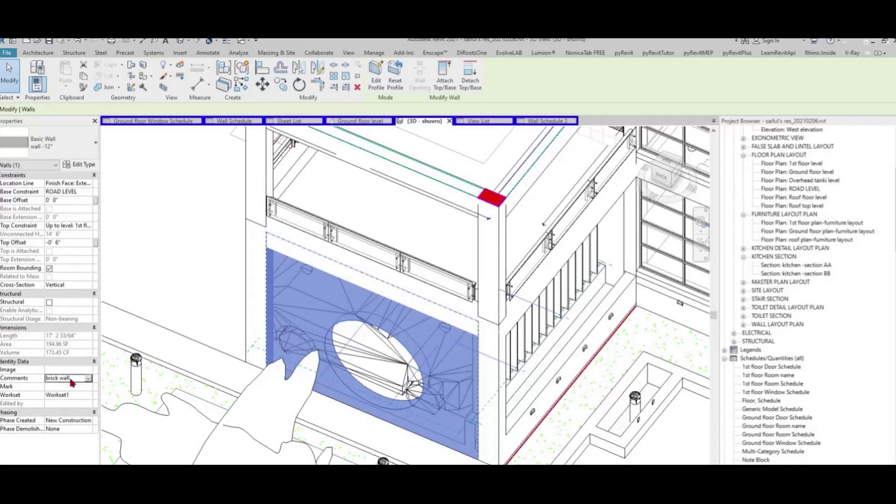
Set the Type Mark of the wall -12" type to "brick wall", using the wall with the round opening
scroll(354, 325, "down", 5)
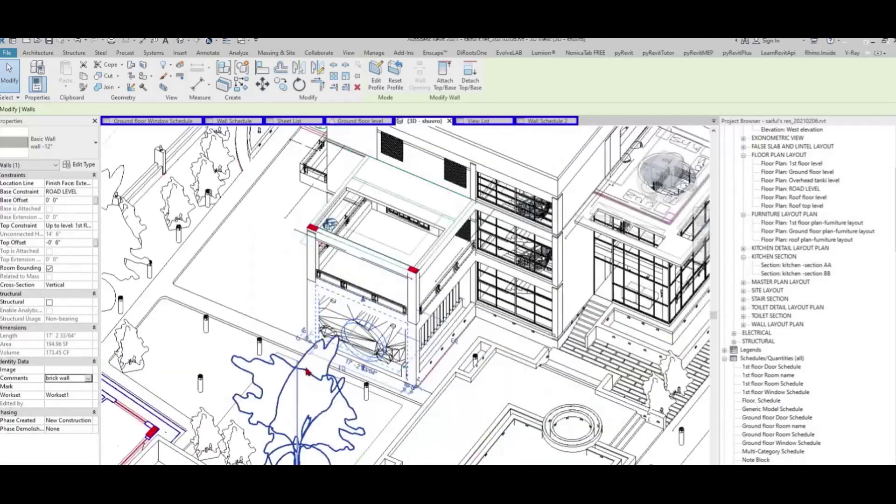
scroll(225, 242, "down", 2)
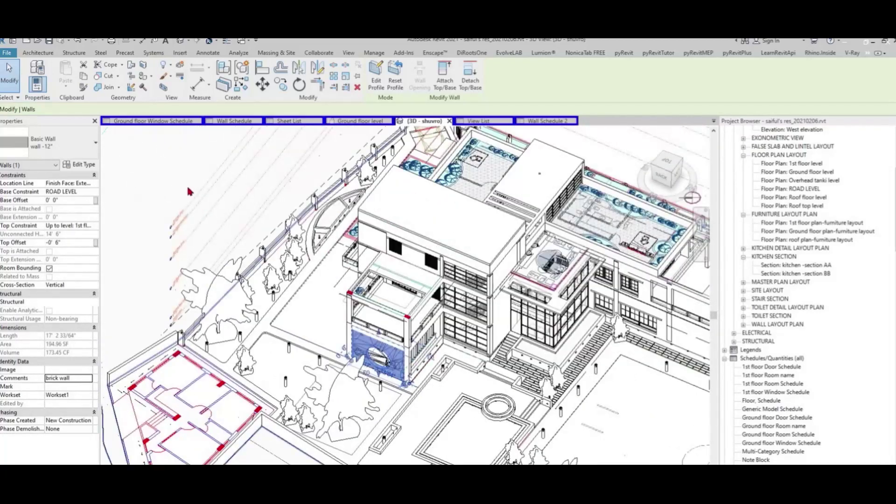
left_click(183, 183)
scroll(347, 343, "up", 2)
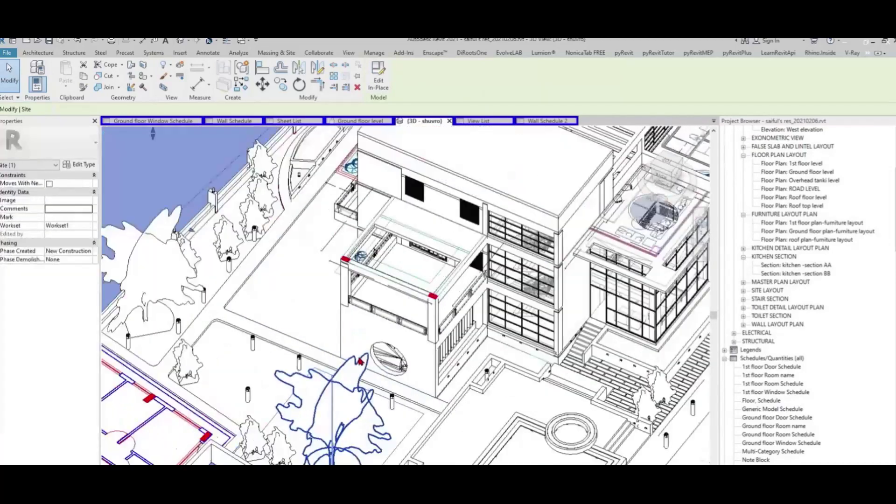
left_click(366, 332)
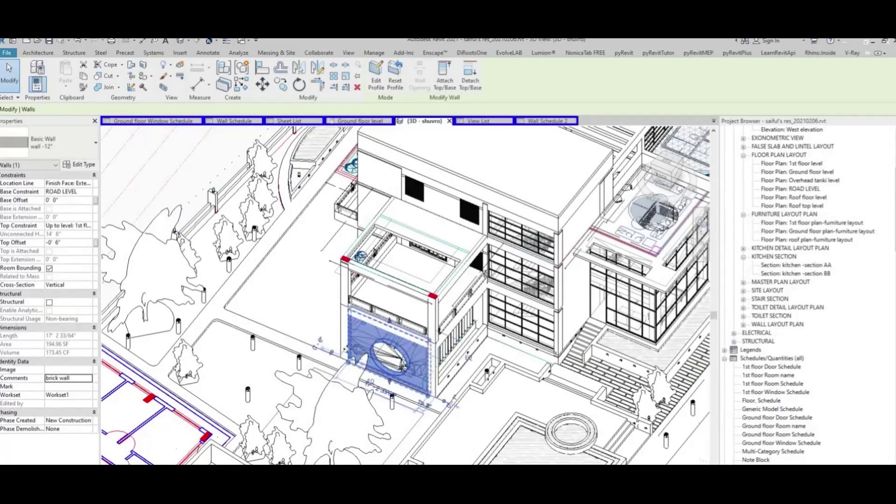
scroll(376, 355, "down", 5)
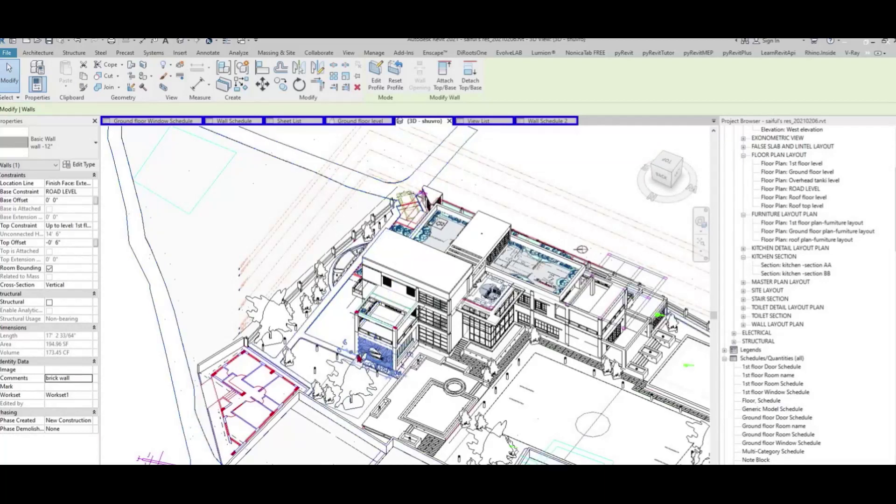
scroll(408, 371, "up", 5)
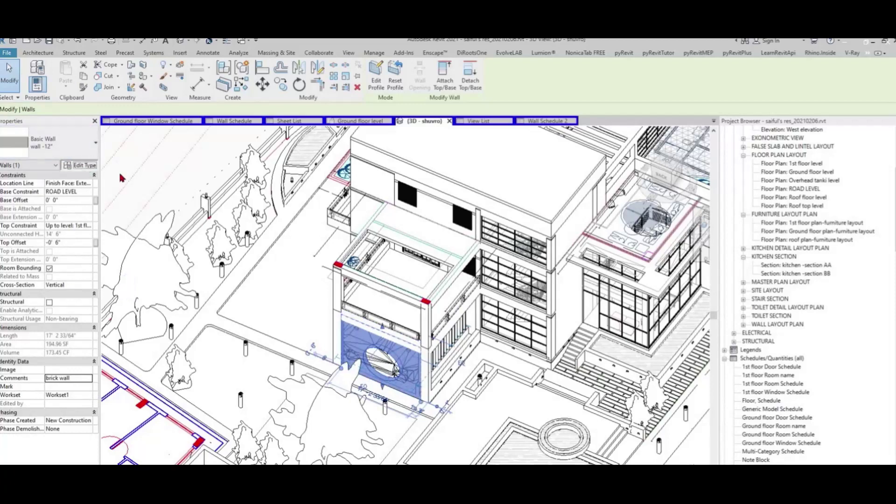
left_click(96, 167)
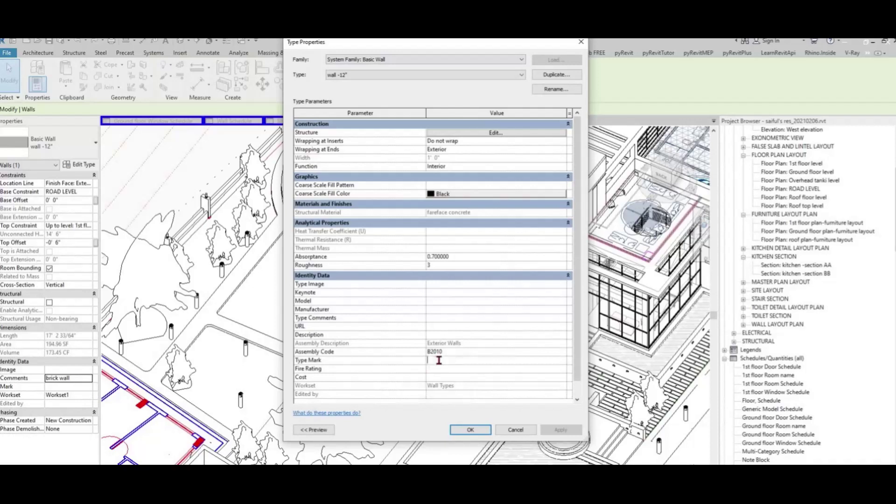
left_click(439, 360)
type("brick wall")
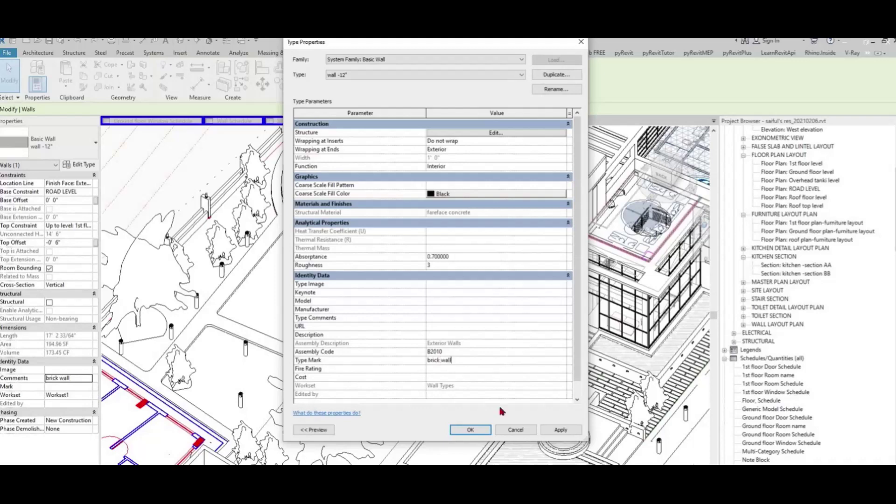
left_click(470, 429)
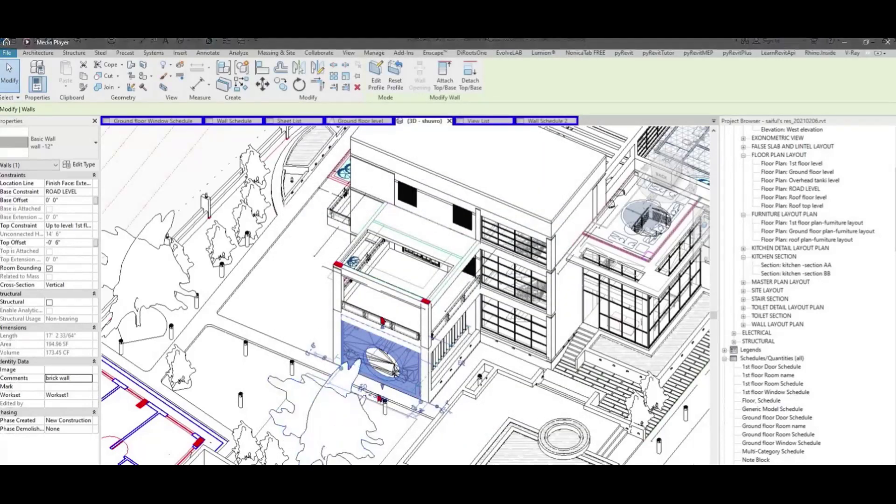
Check the Type Mark of another ground floor wall of type wall -12" in its type properties without changing it
scroll(383, 321, "down", 4)
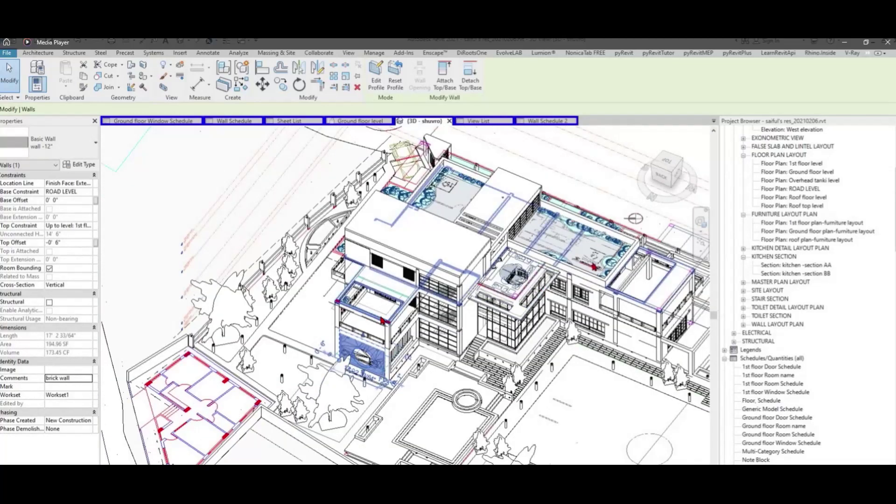
scroll(383, 321, "up", 4)
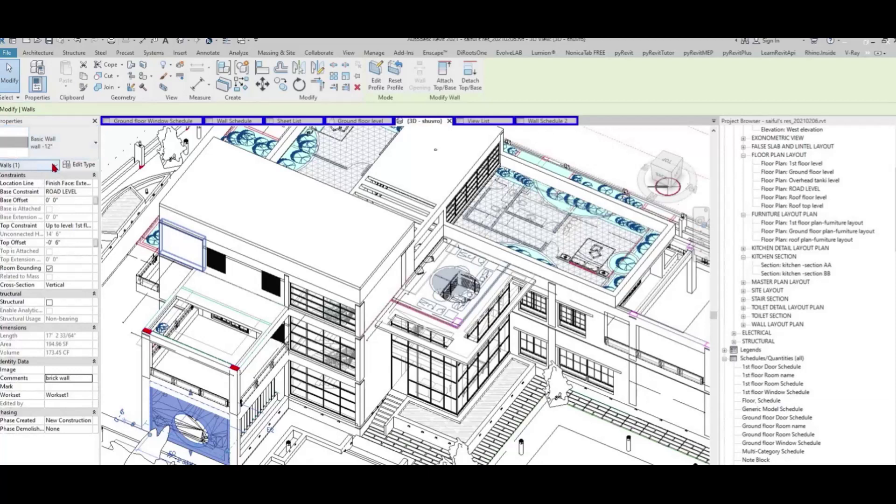
left_click(651, 390)
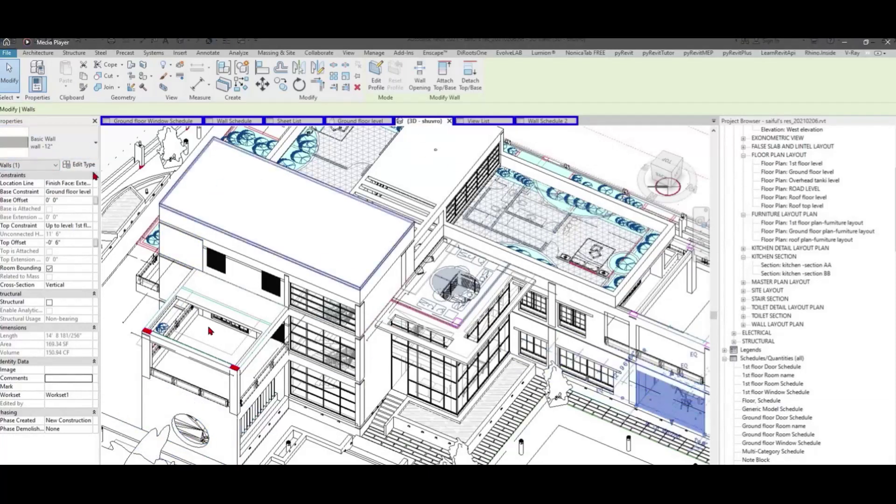
left_click(79, 164)
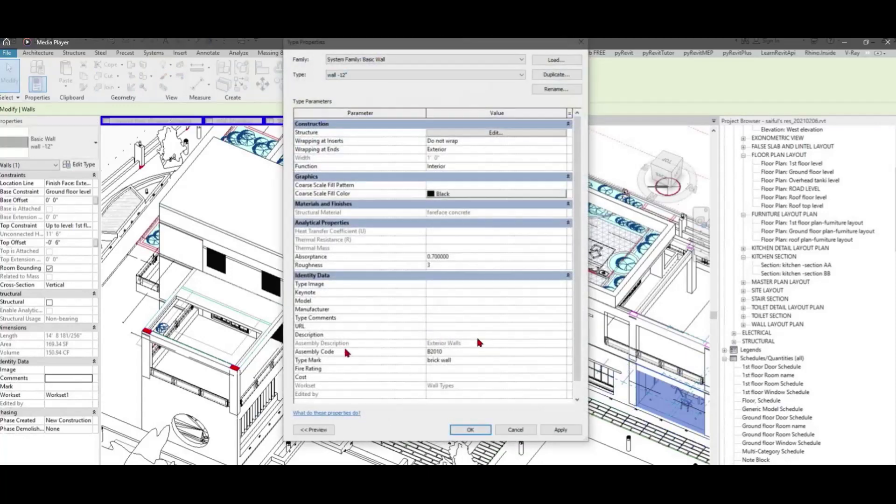
left_click(439, 363)
double_click(466, 362)
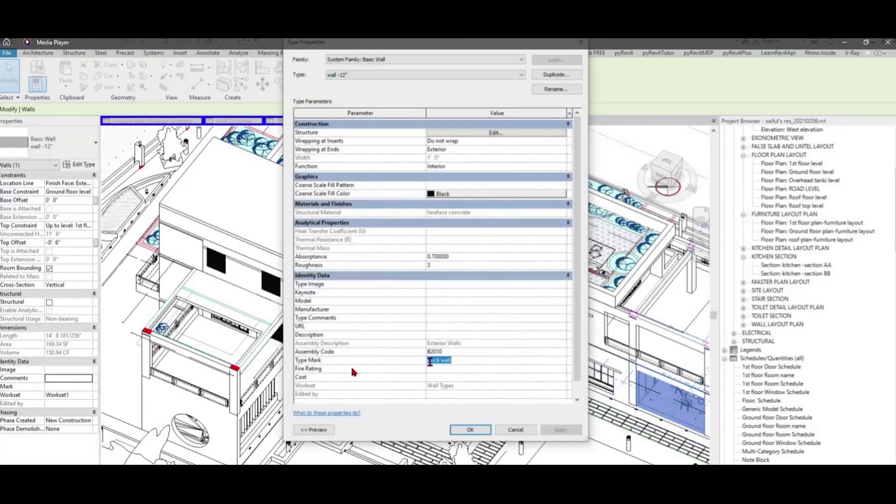
left_click(515, 429)
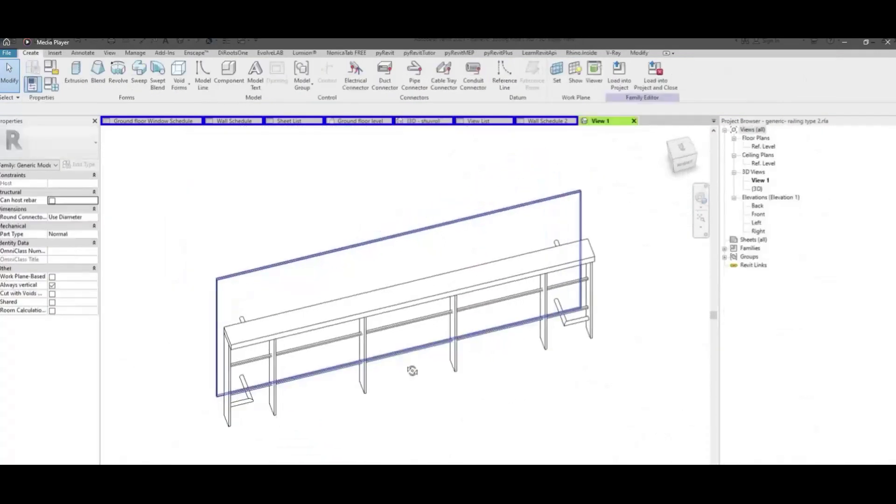
Open the generic railing type 2 family for editing and review its material and dimension parameters and formulas
middle_click_drag(410, 371, 355, 280, "shift")
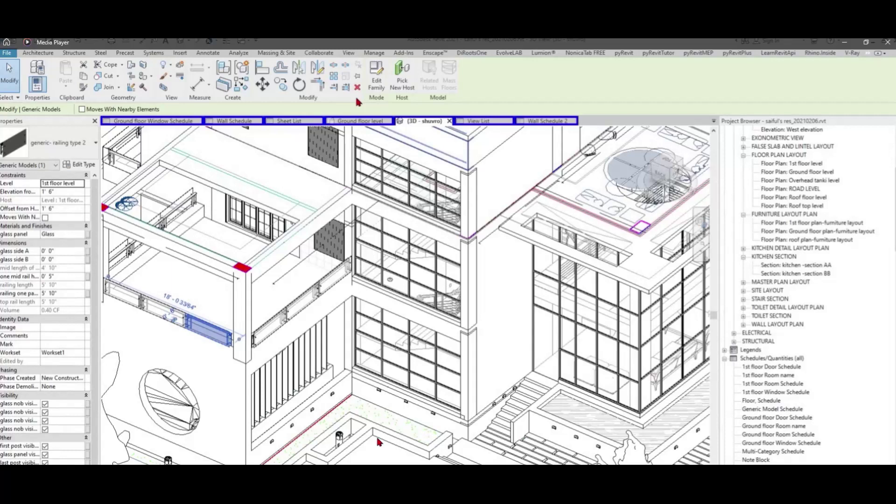
left_click(376, 83)
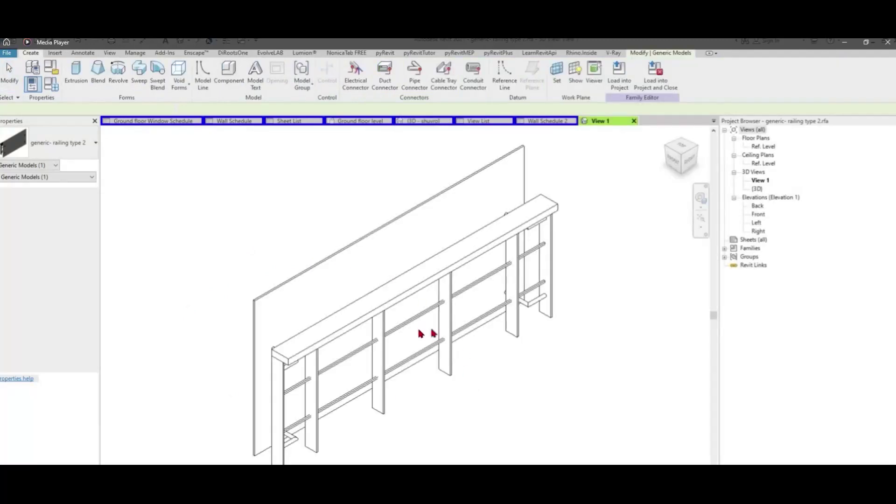
middle_click_drag(467, 318, 498, 307, "shift")
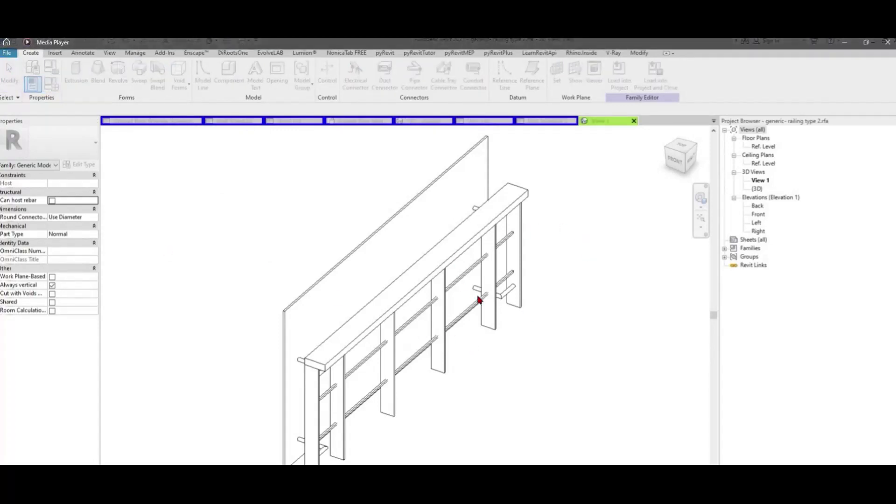
scroll(347, 282, "down", 6)
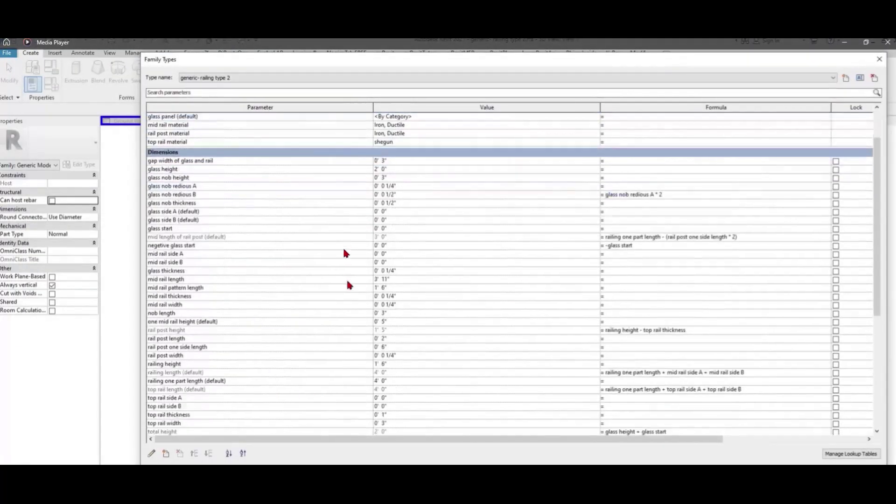
scroll(302, 282, "up", 10)
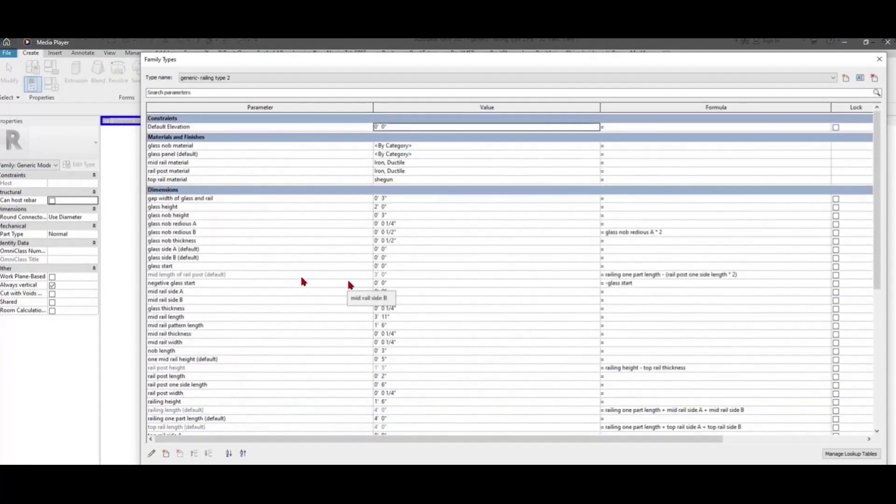
scroll(311, 280, "down", 2)
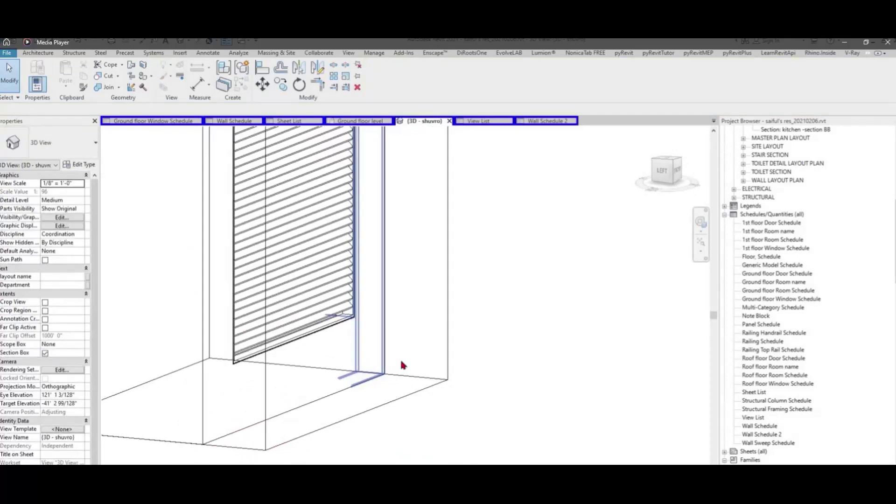
Select the louvered 4'-0"x5'-0" sliding window fixed type and open its type properties beside the model
middle_click_drag(402, 366, 413, 410, "shift")
scroll(425, 394, "up", 2)
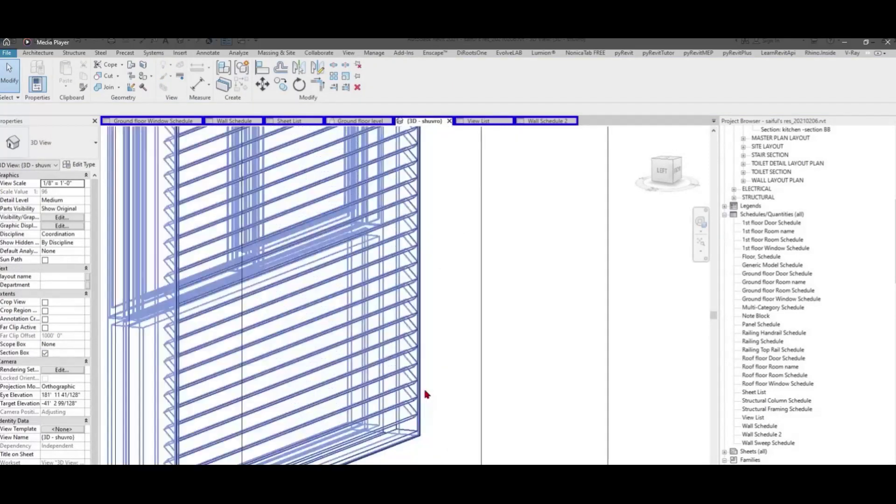
scroll(472, 404, "down", 3)
middle_click_drag(397, 246, 394, 265, "shift")
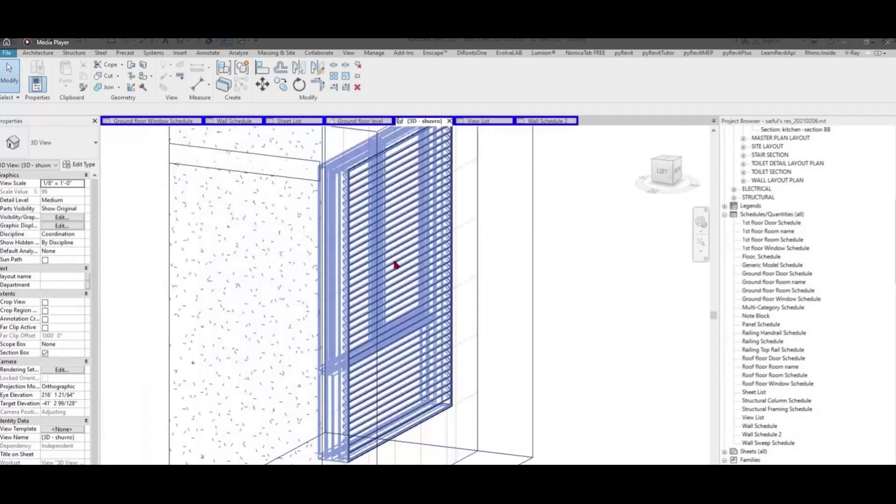
left_click(395, 275)
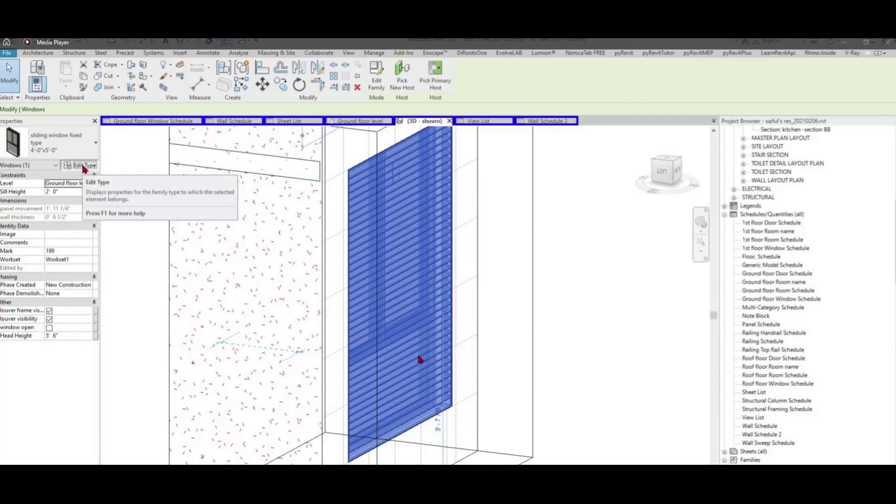
left_click(83, 165)
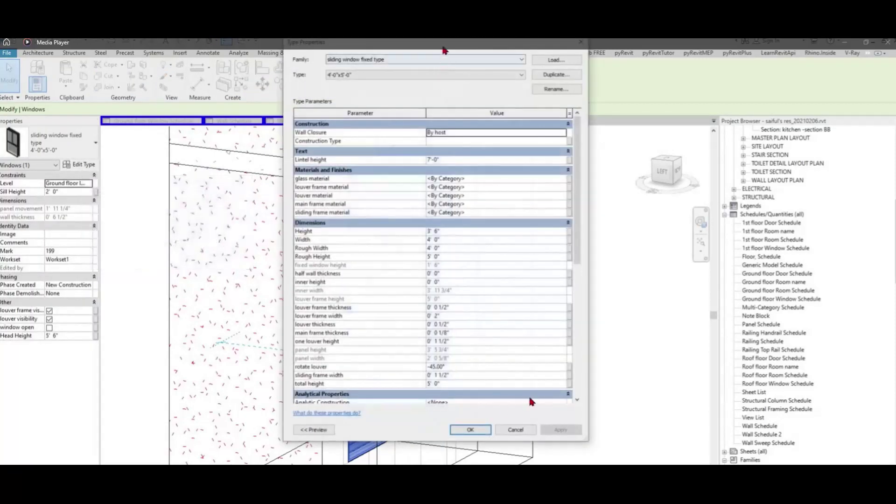
left_click_drag(441, 54, 682, 59)
scroll(687, 293, "down", 8)
scroll(685, 282, "up", 3)
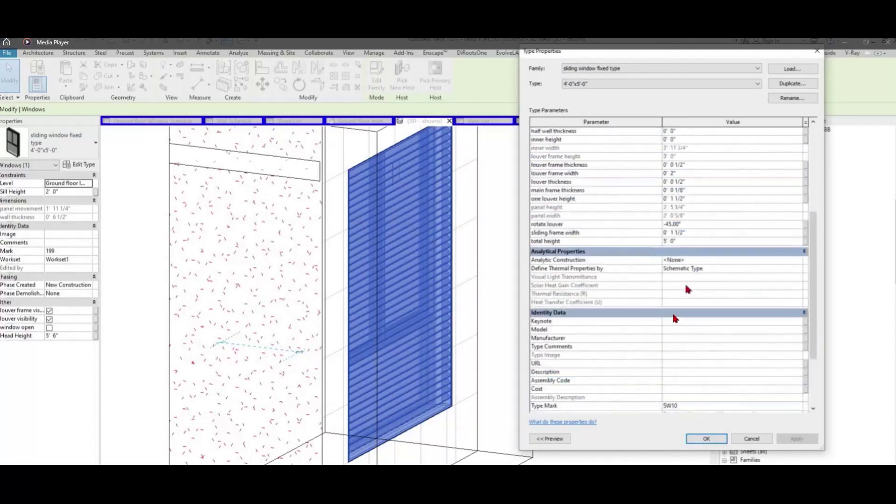
Set the window type's rotate louver angle to 45°, apply it to the model and close the type properties
left_click(694, 224)
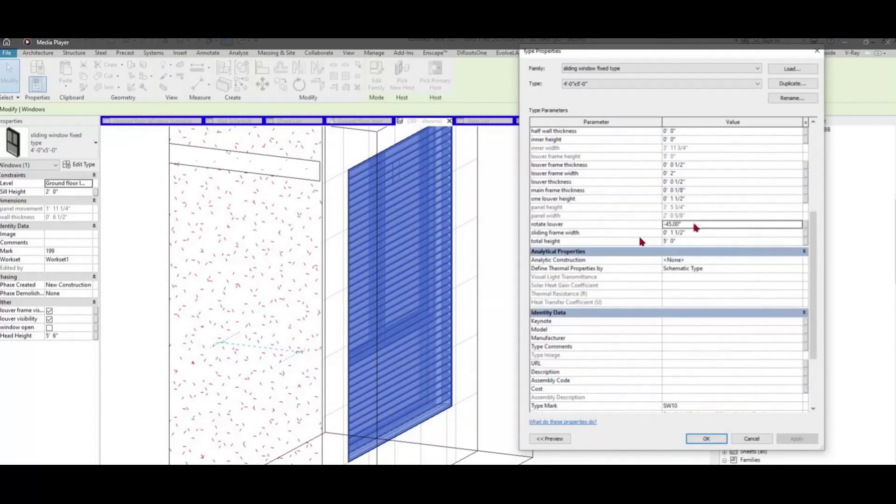
type("45")
key("Return")
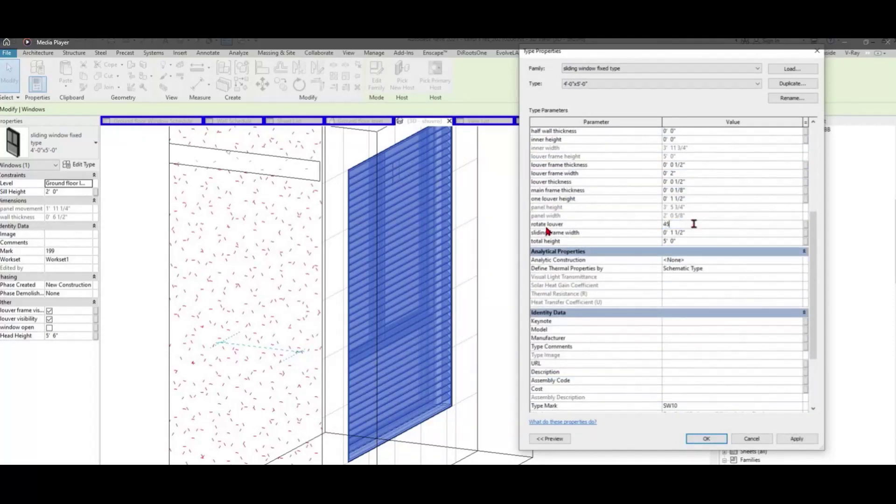
left_click(797, 439)
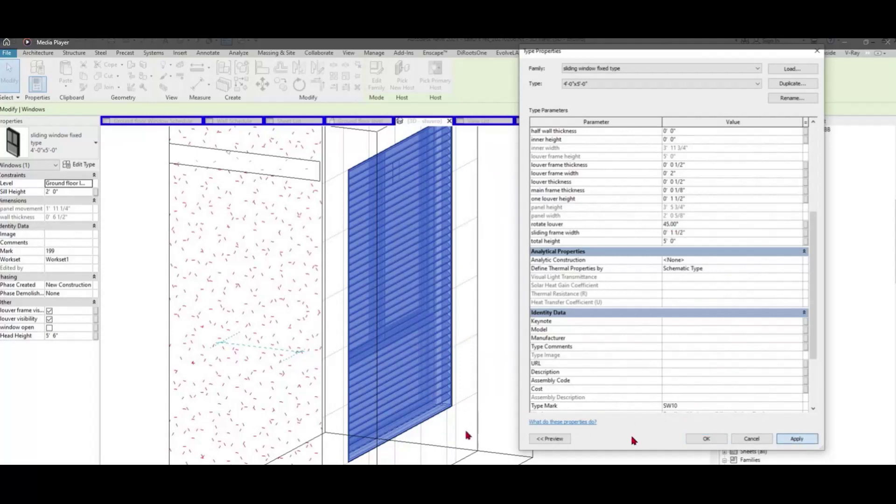
key("Return")
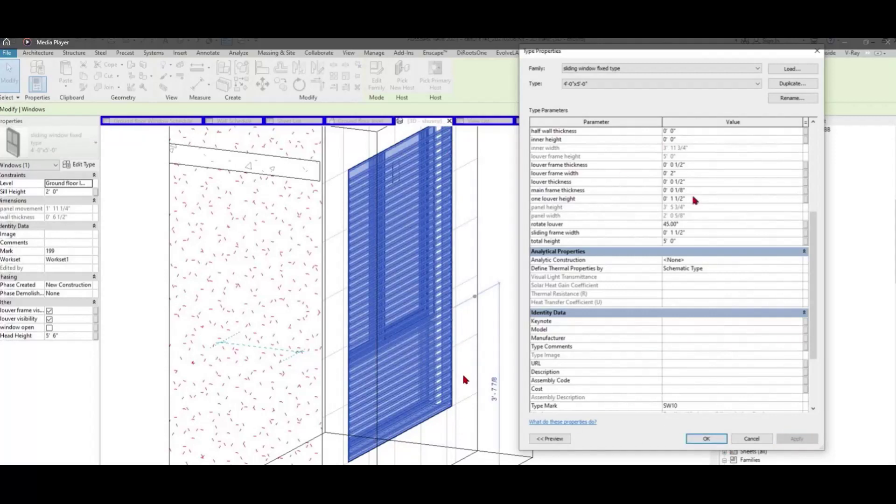
scroll(690, 267, "down", 3)
scroll(686, 265, "up", 4)
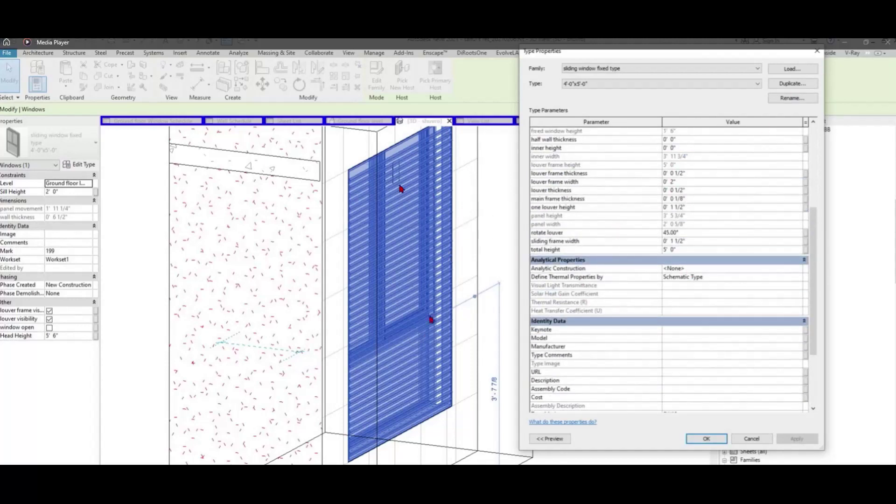
left_click(758, 440)
scroll(443, 271, "down", 4)
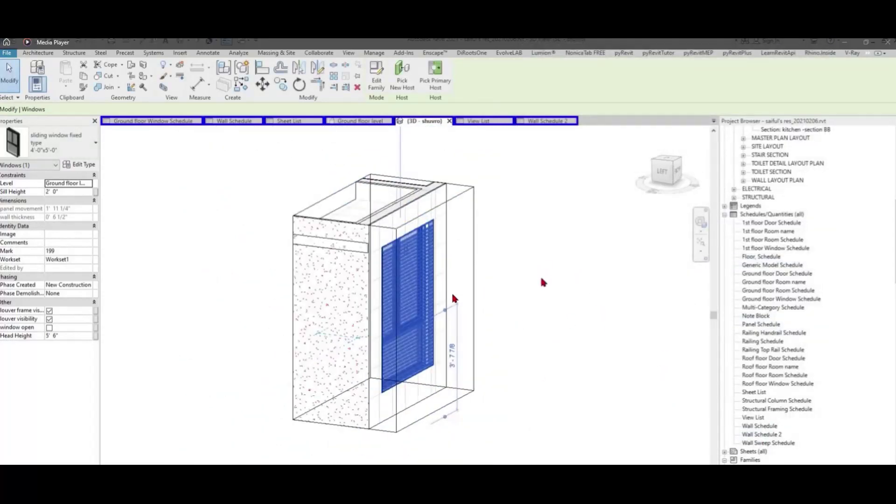
Examine the whole residential model and its surrounding site in the 3D view
middle_click_drag(490, 287, 271, 275, "shift")
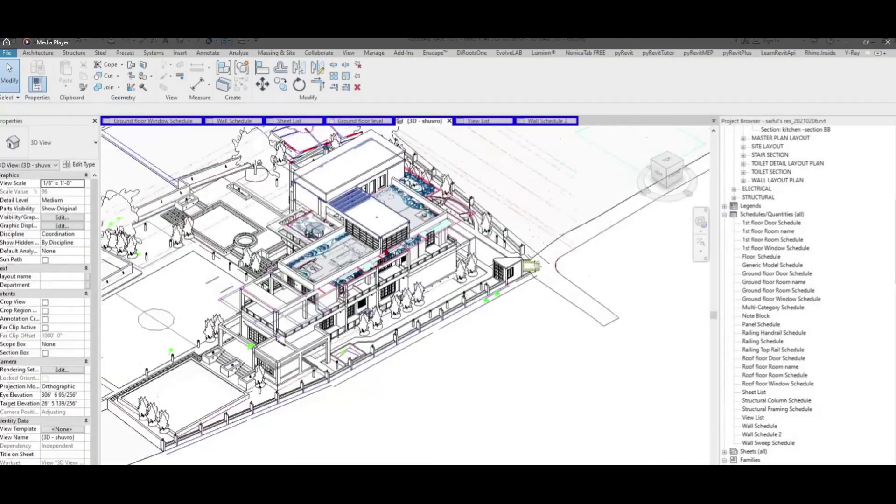
scroll(406, 261, "up", 2)
left_click(374, 53)
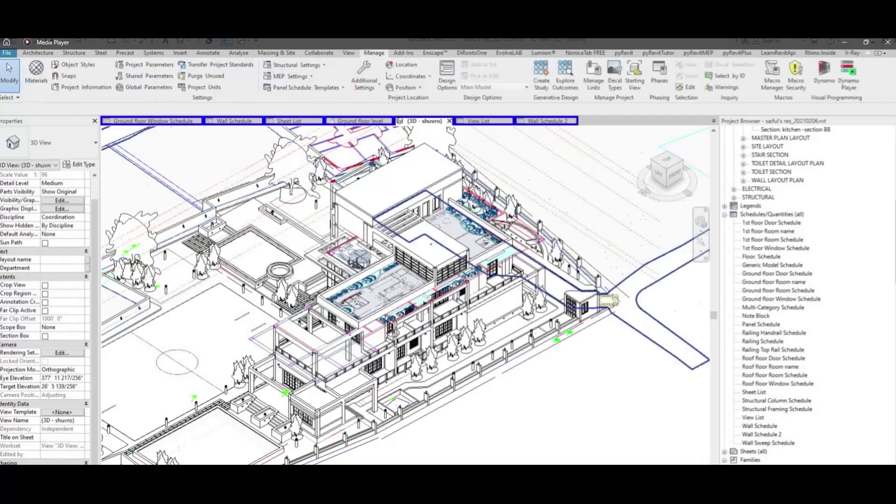
scroll(373, 326, "up", 4)
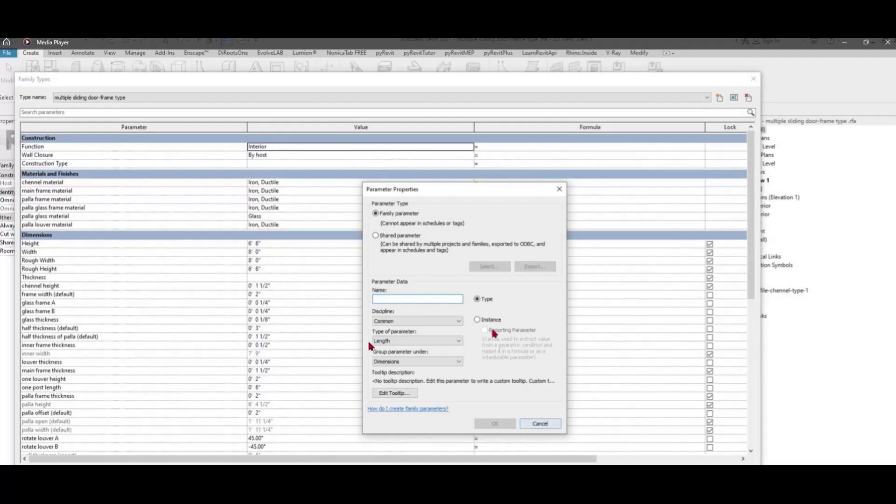
Dismiss the new parameter and review the dimension, formula and visibility parameters of the multiple sliding door-frame type family
left_click(540, 424)
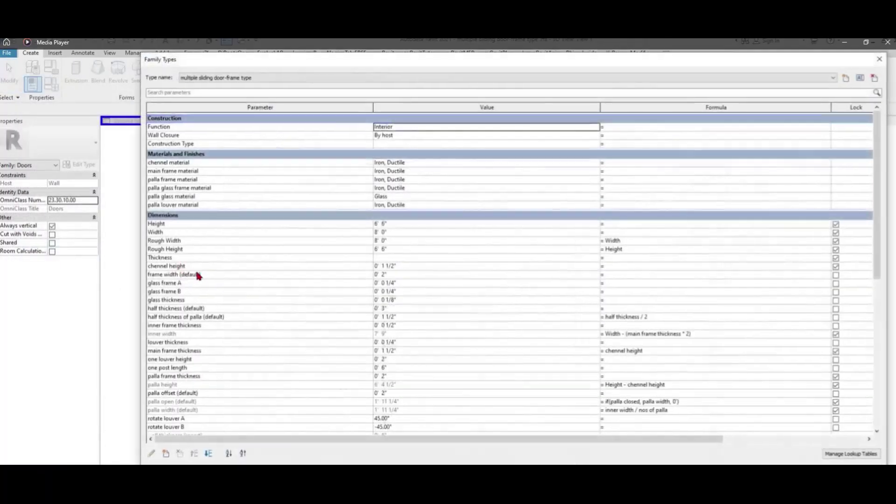
scroll(197, 276, "down", 7)
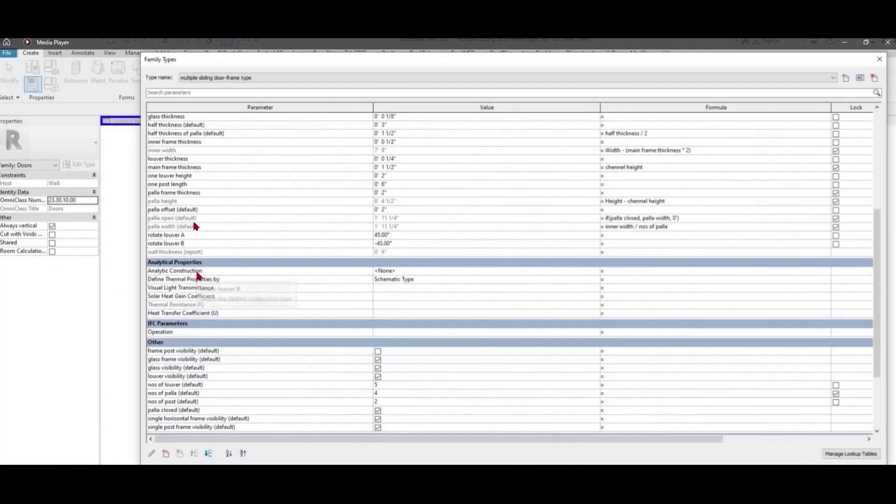
scroll(196, 280, "up", 6)
scroll(256, 220, "down", 1)
scroll(226, 334, "down", 10)
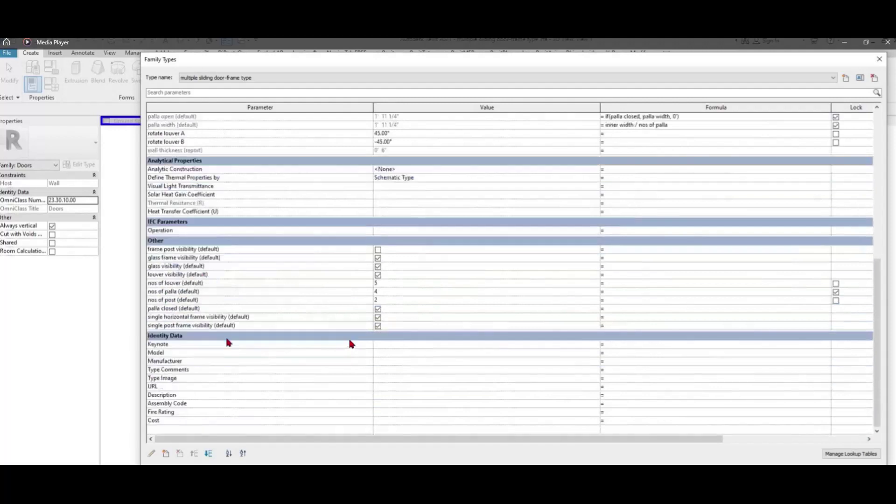
Check the door family's glass visibility and louver visibility parameters and leave the family types without adding a parameter
left_click(174, 270)
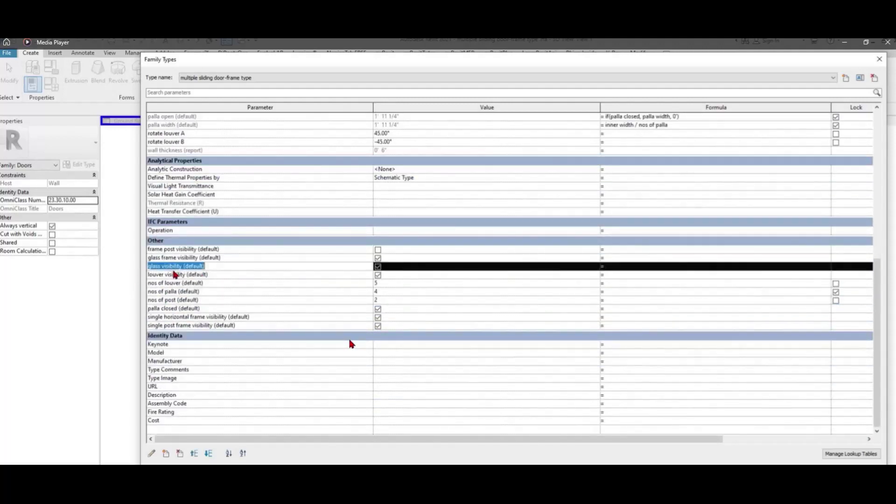
left_click(174, 276)
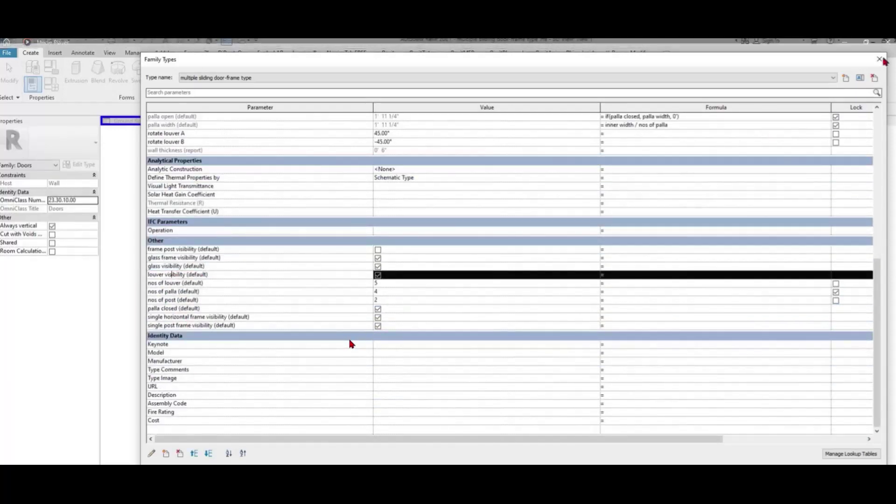
left_click_drag(853, 53, 727, 73)
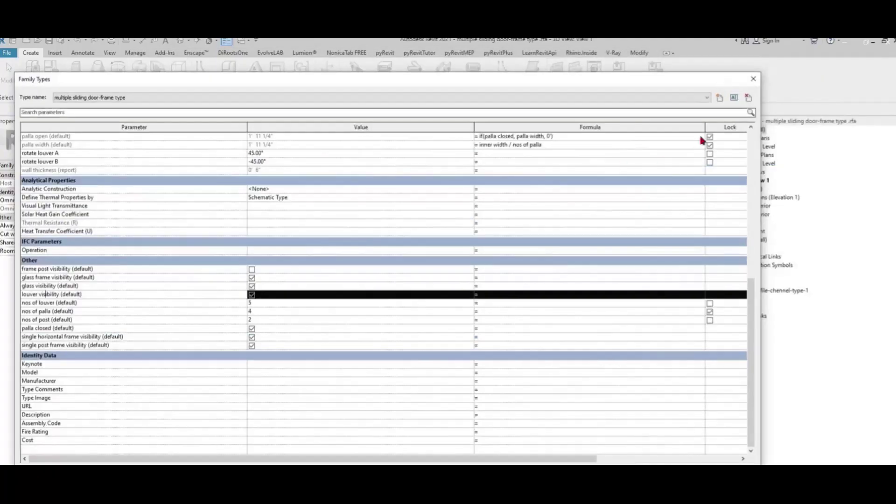
left_click(753, 79)
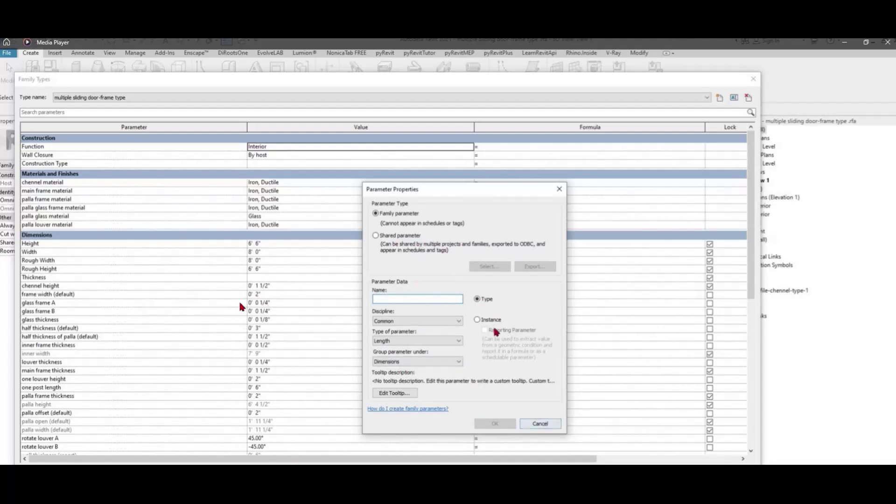
left_click(540, 424)
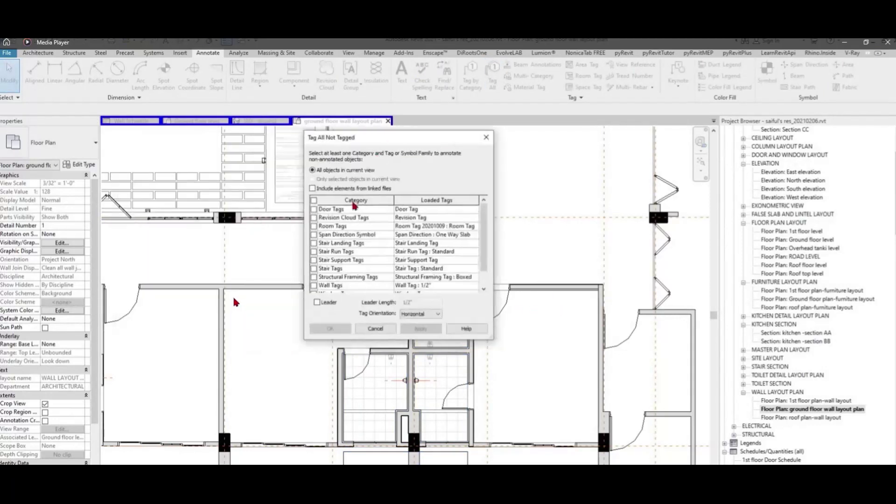
Tag all untagged walls in the ground floor wall layout plan and delete the diamond outline in the Wall Tag family
left_click(314, 269)
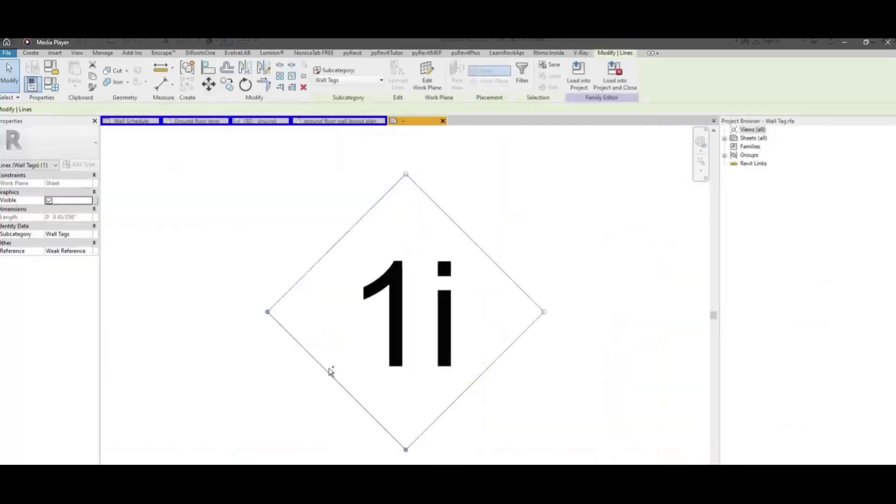
left_click(329, 372)
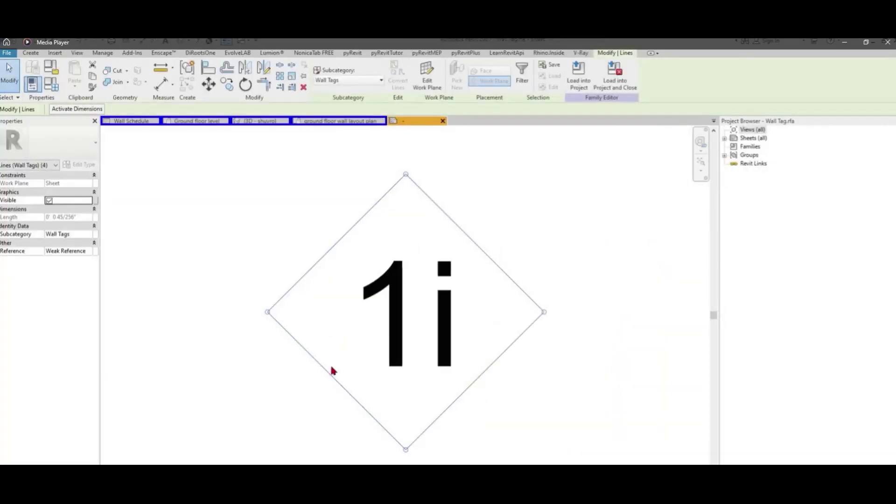
key("Delete")
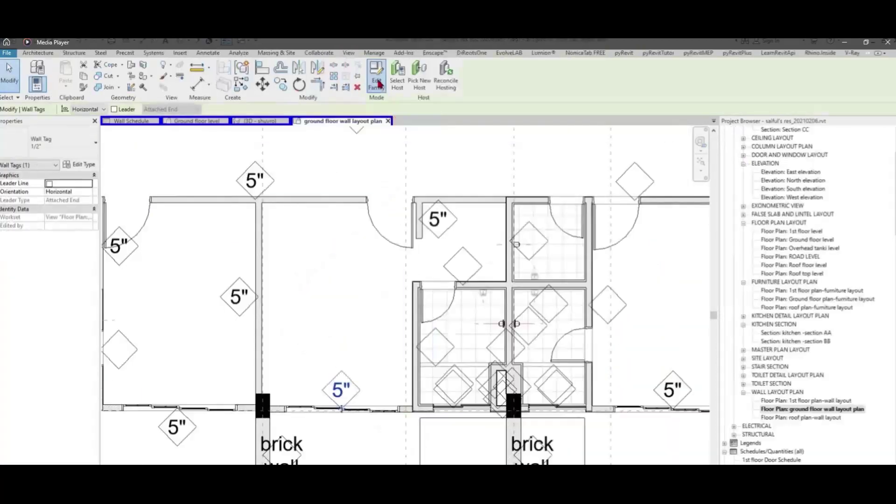
left_click(377, 83)
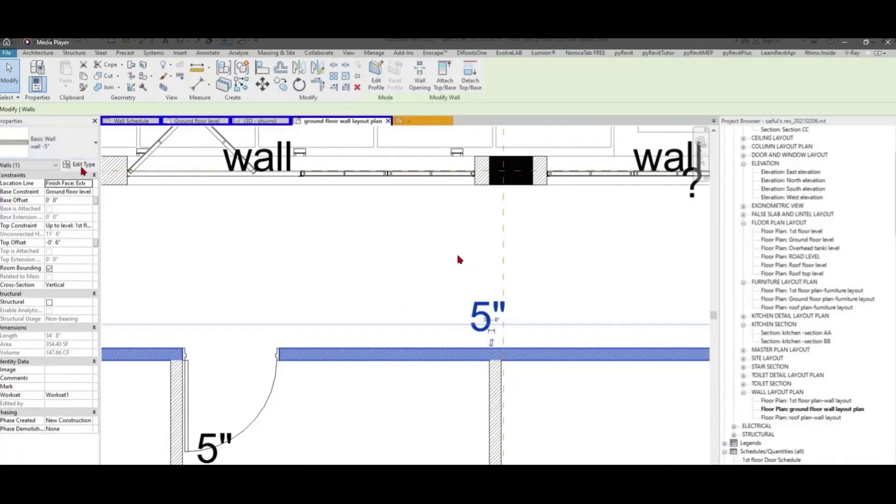
Check the Type Mark in the type properties of the selected wall -5" and close them without changes
left_click(80, 166)
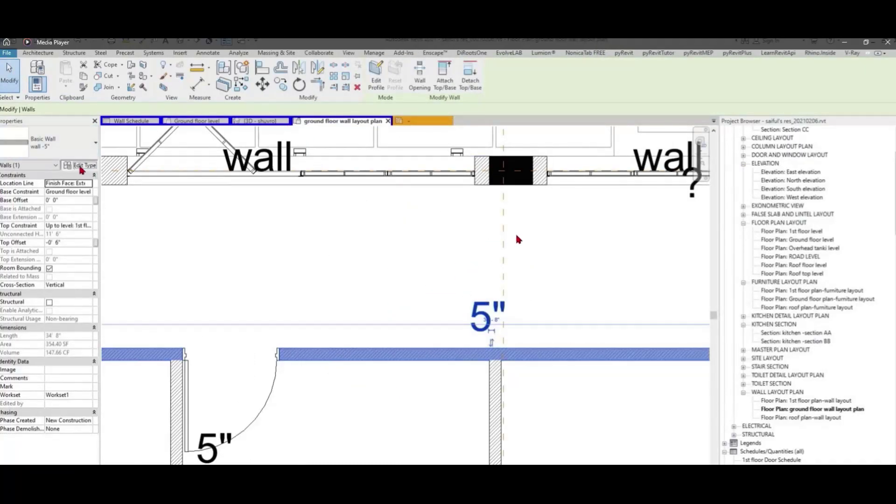
scroll(562, 327, "down", 1)
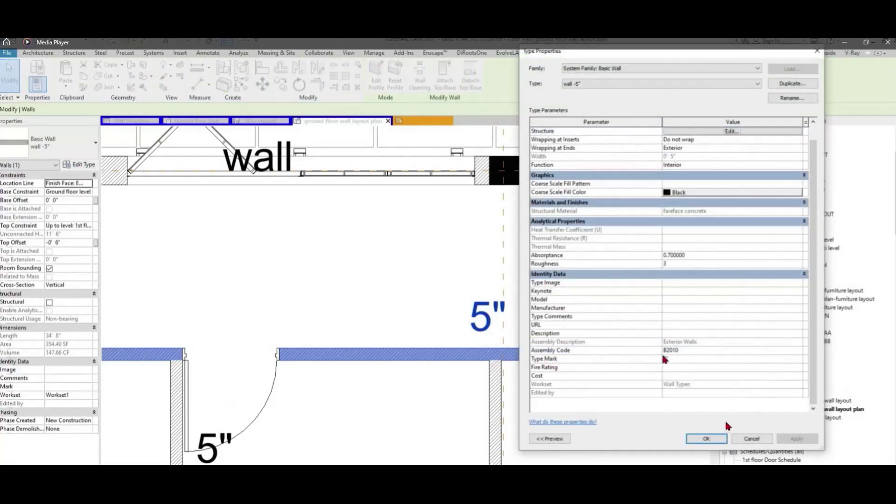
left_click(677, 360)
double_click(677, 359)
left_click(817, 50)
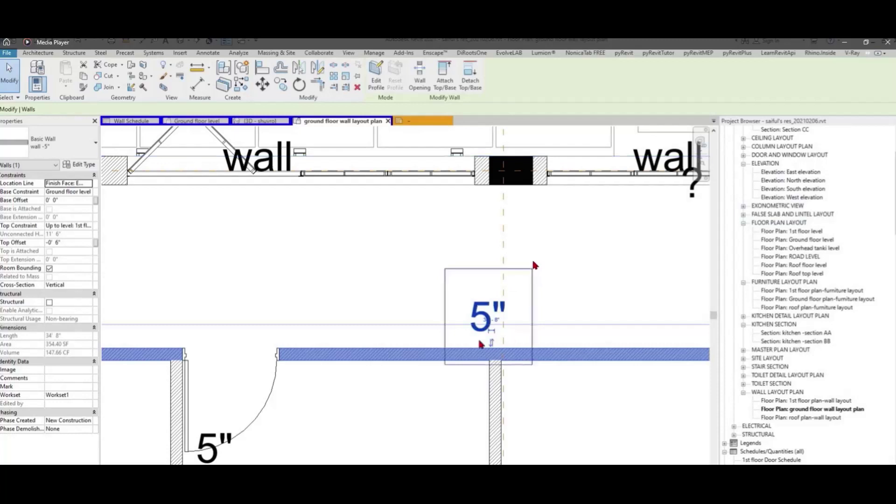
Deselect the wall and examine the wall tags across the ground floor wall layout plan
scroll(522, 327, "down", 3)
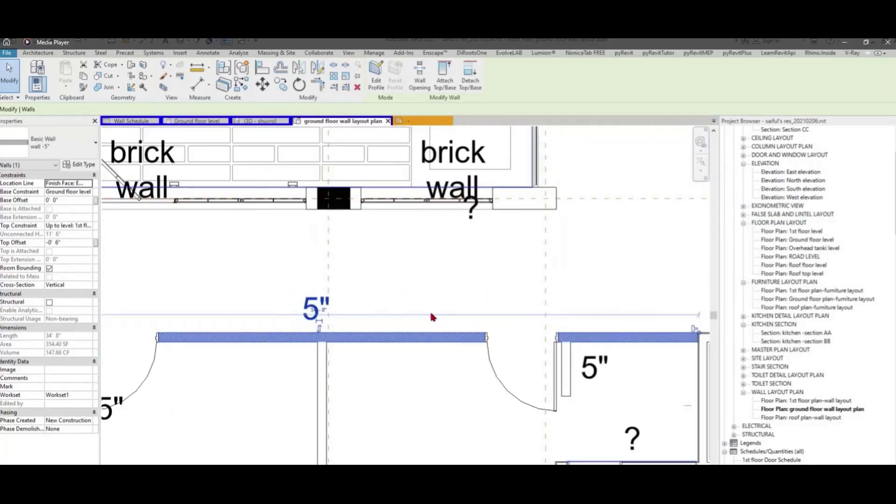
middle_click_drag(385, 327, 347, 338)
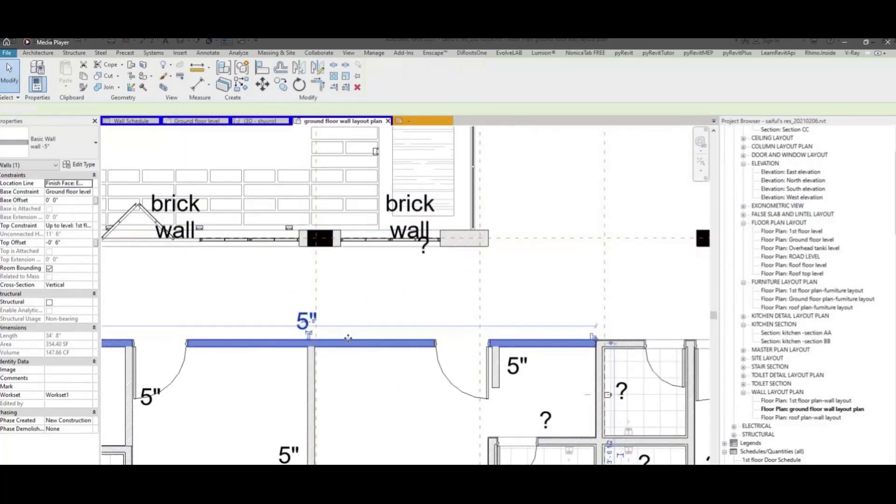
key("Escape")
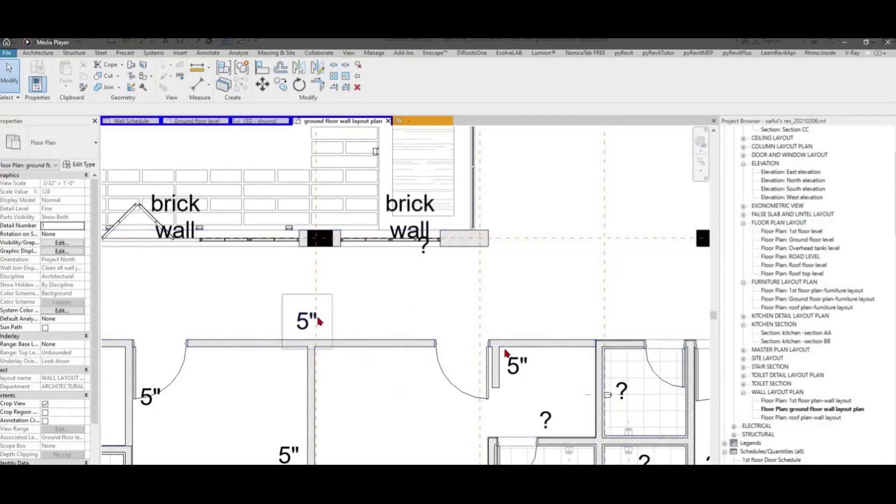
scroll(343, 304, "down", 3)
scroll(343, 303, "up", 2)
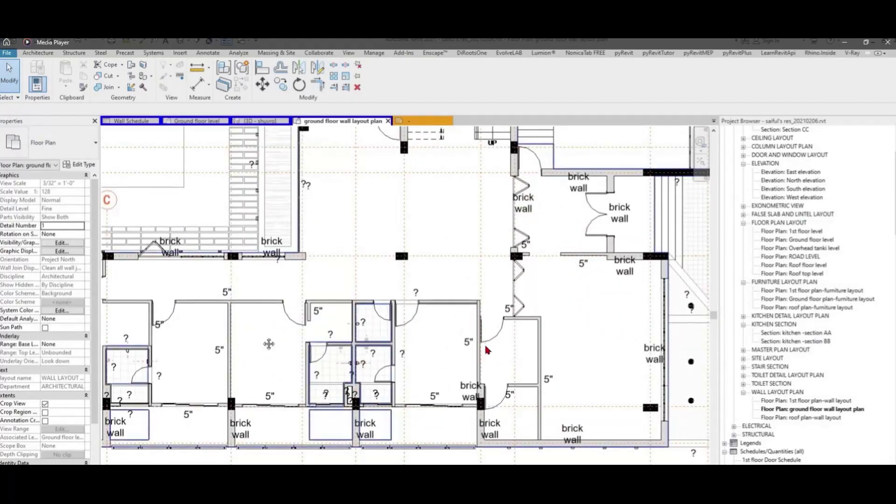
middle_click_drag(268, 344, 262, 340)
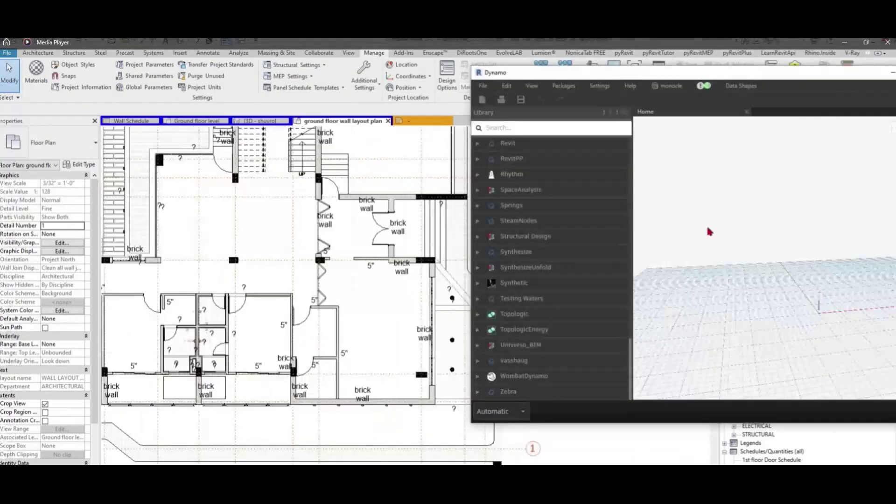
Switch to Dynamo and connect a Categories node set to Walls to All Elements of Category to list the walls
right_click(709, 231)
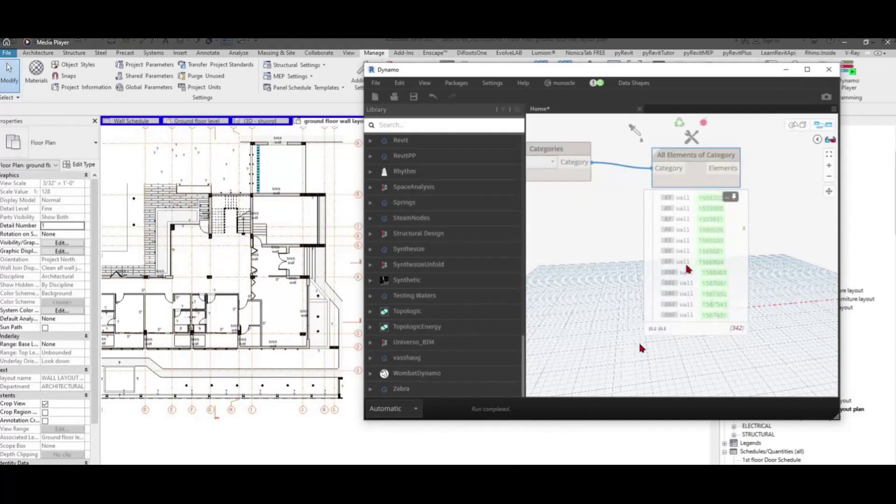
scroll(686, 266, "down", 1)
scroll(597, 282, "down", 1)
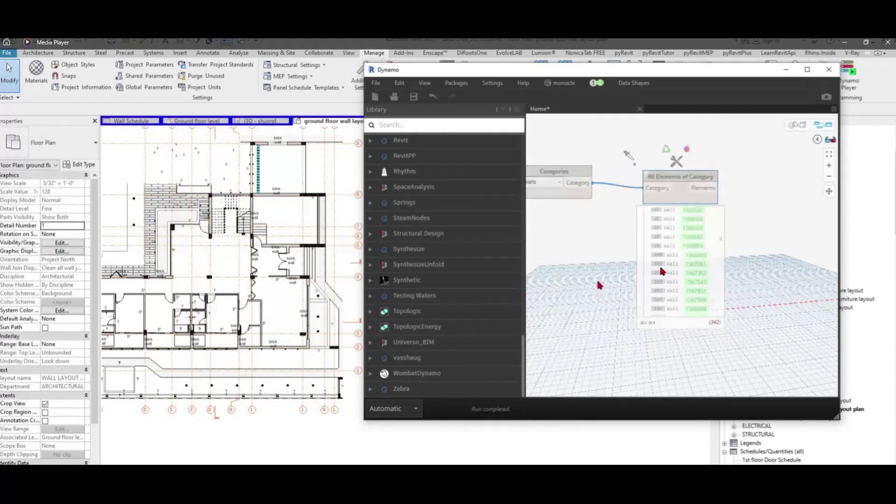
Extend the graph with List.Count and String from Object nodes that supply the value for setting the walls' "Type Mark" parameter
middle_click_drag(597, 282, 503, 326)
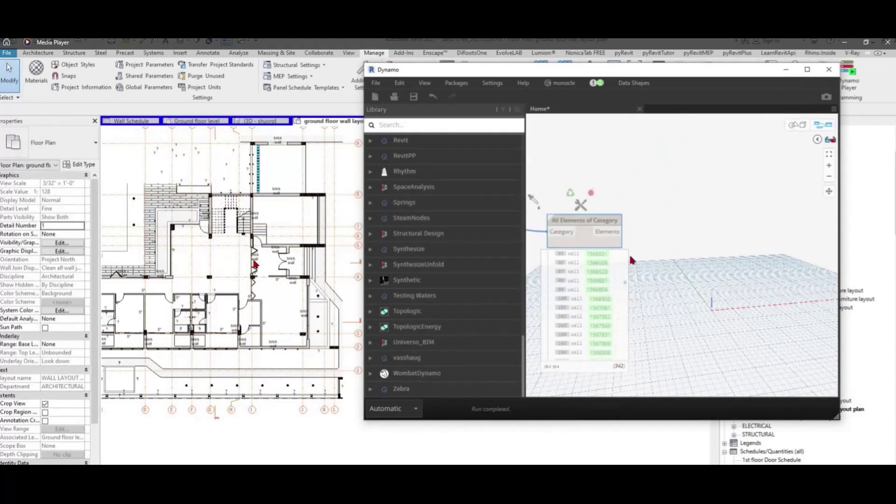
middle_click_drag(701, 254, 699, 230)
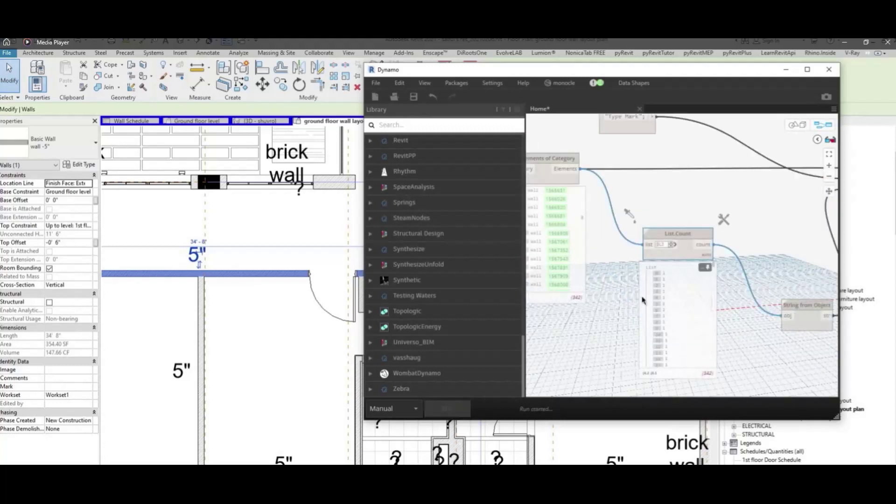
middle_click_drag(653, 298, 579, 313)
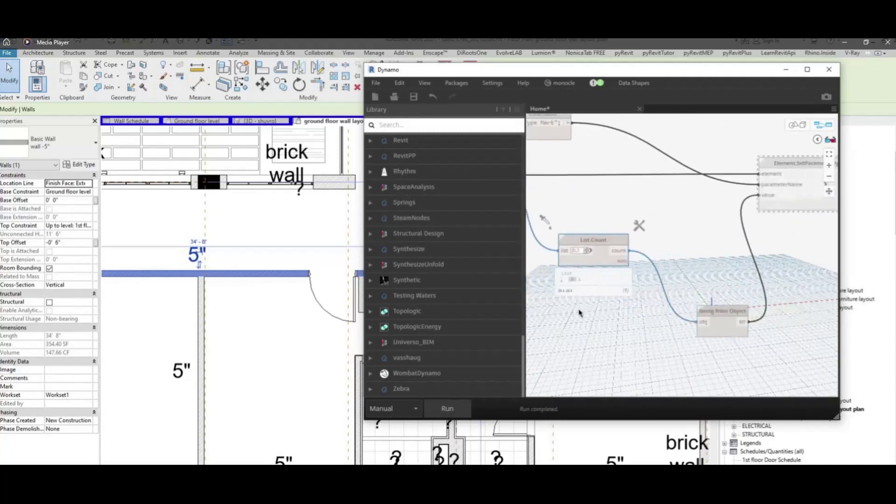